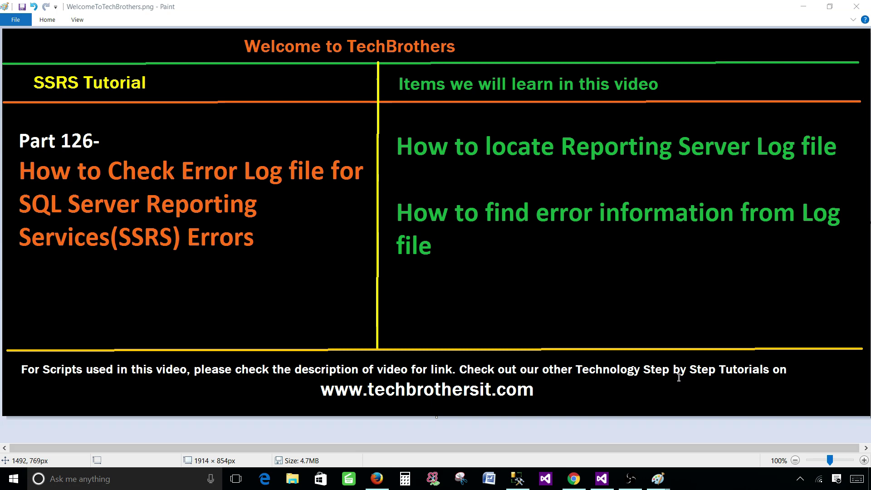
Step: Go back to the Report Manager Home folder list and highlight the SQL2014 instance in the URL
click(574, 478)
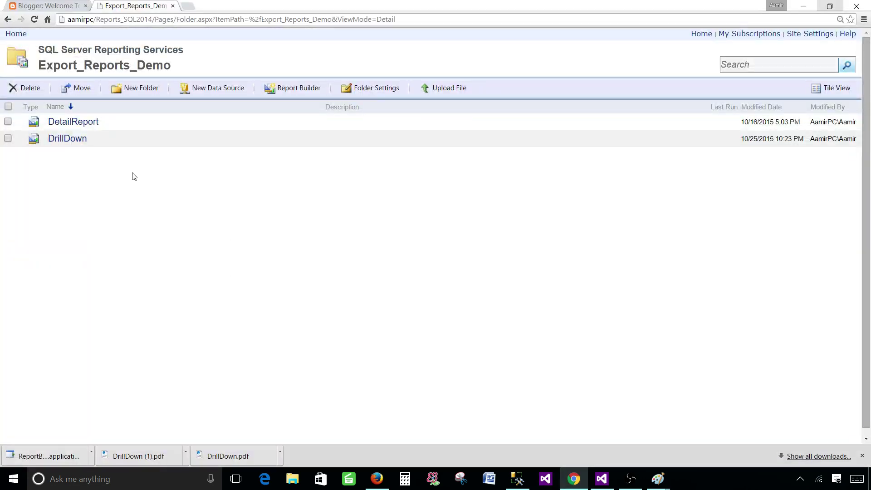
click(15, 35)
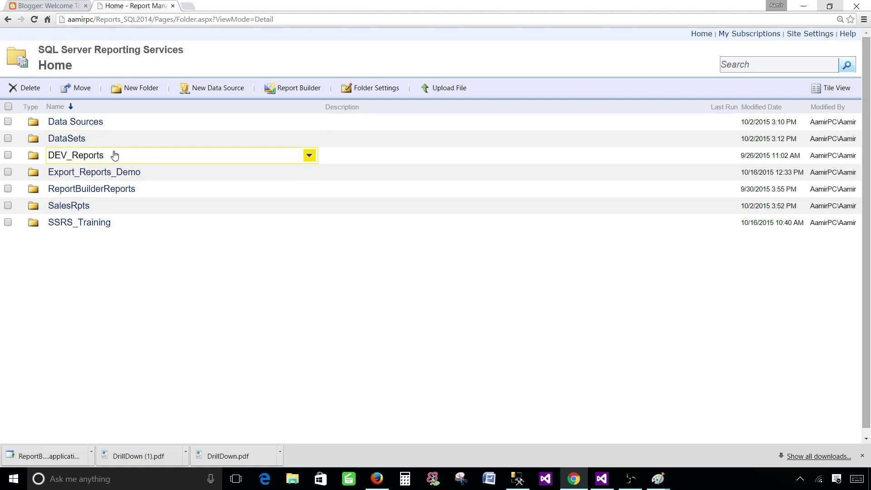
click(108, 19)
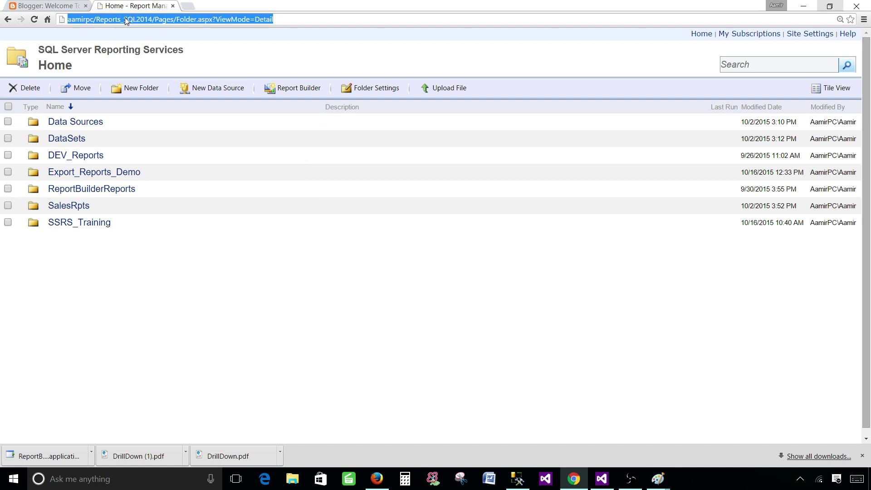
click(128, 19)
drag(153, 19, 125, 19)
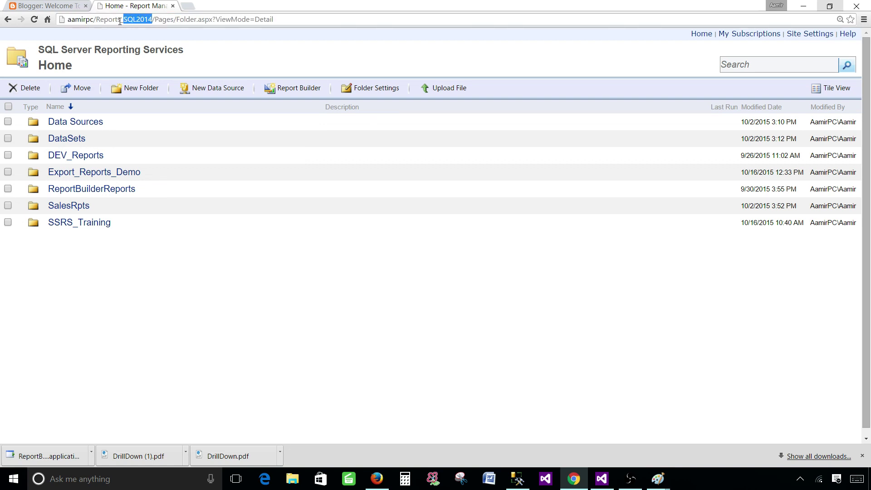
Step: Open the Export_Reports_Demo folder and run DetailReport
click(132, 246)
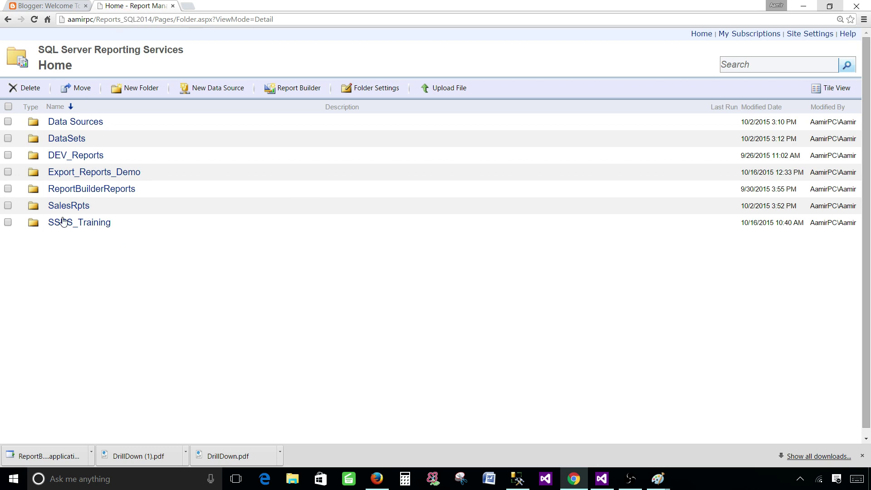
click(82, 176)
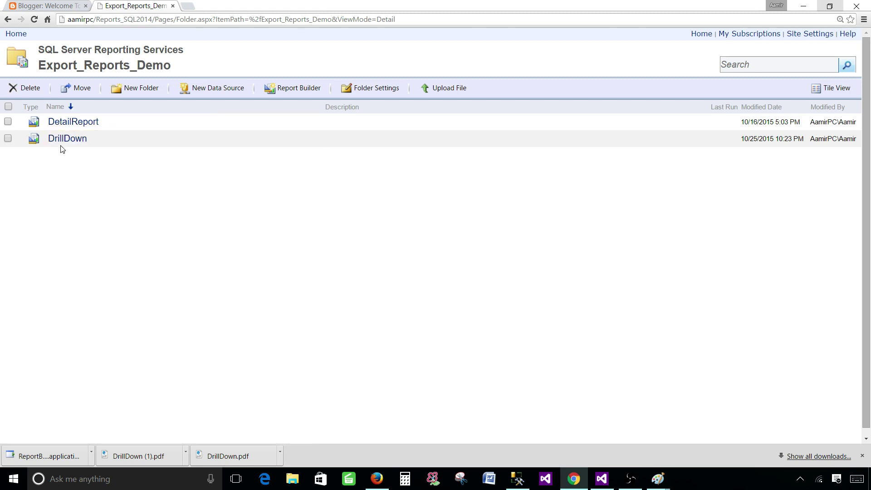
click(62, 125)
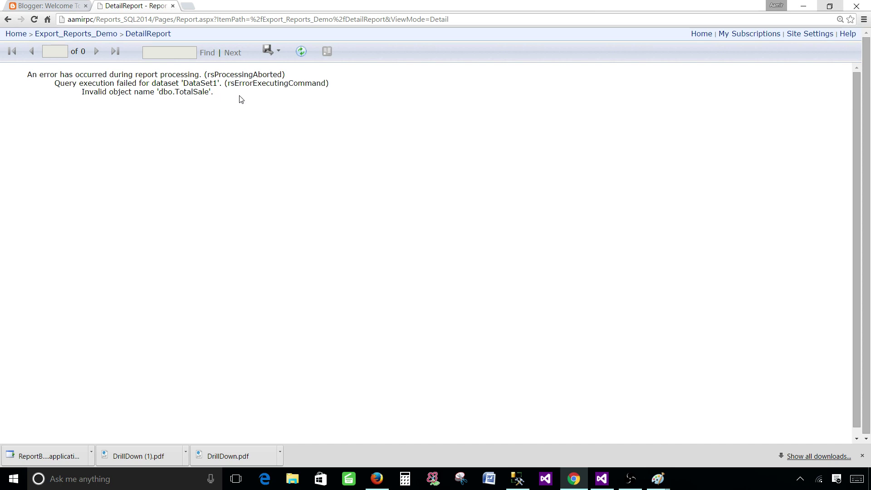
Step: Select the three-line DataSet1 error message ending in Invalid object name 'dbo.TotalSale'
drag(239, 96, 24, 73)
click(99, 139)
drag(83, 93, 216, 94)
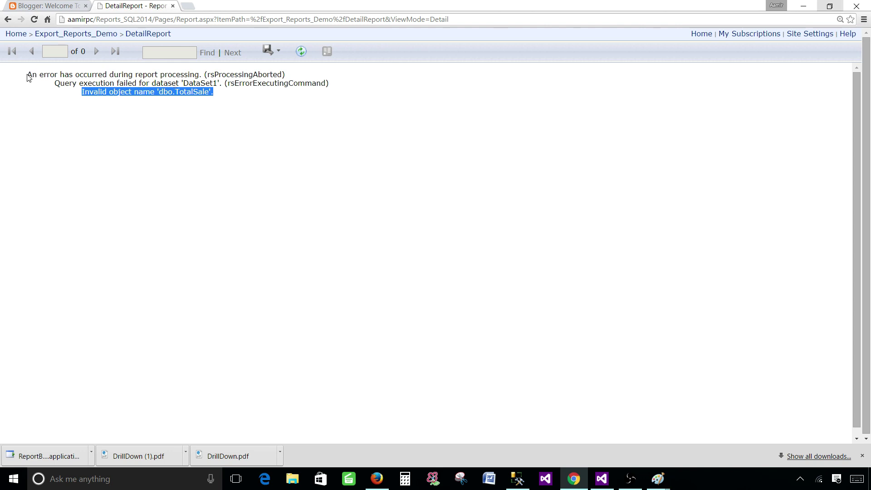
mouse_move(28, 77)
mouse_down()
mouse_move(121, 94)
mouse_move(228, 97)
mouse_move(24, 75)
mouse_up()
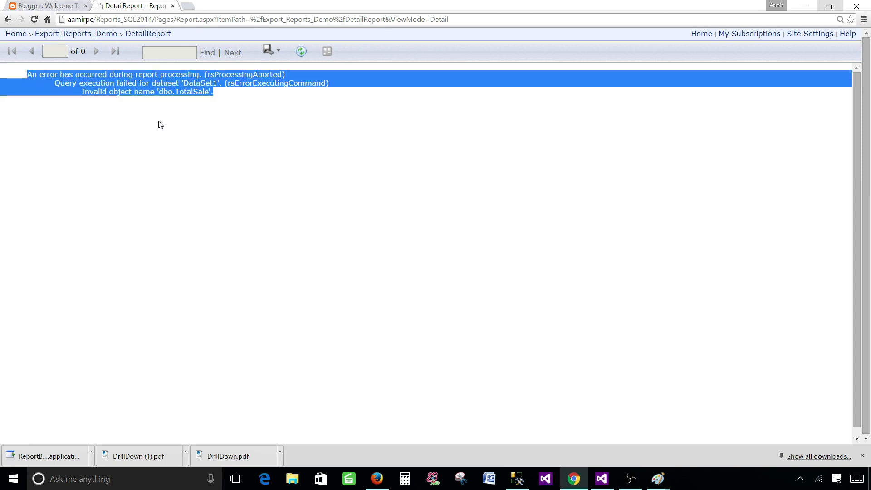
click(135, 89)
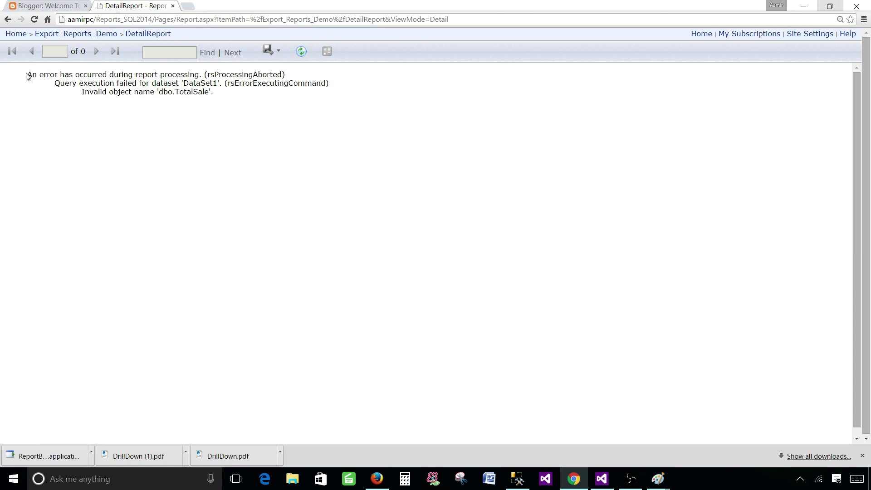
drag(28, 74, 220, 95)
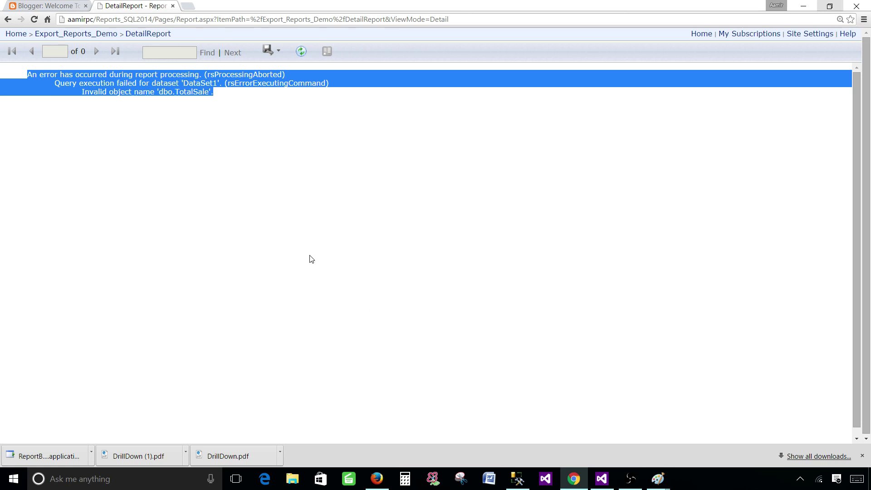
Step: In File Explorer, go from This PC through Windows (C:) and Program Files into Microsoft SQL Server
click(294, 479)
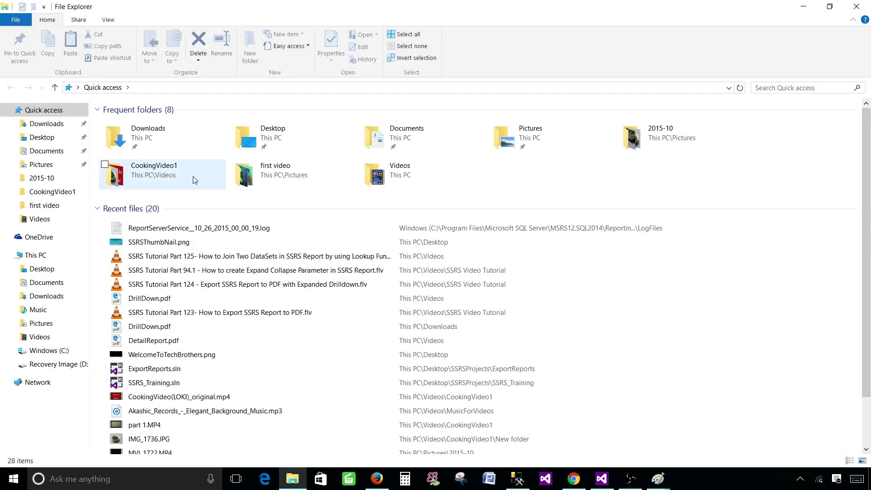
click(39, 254)
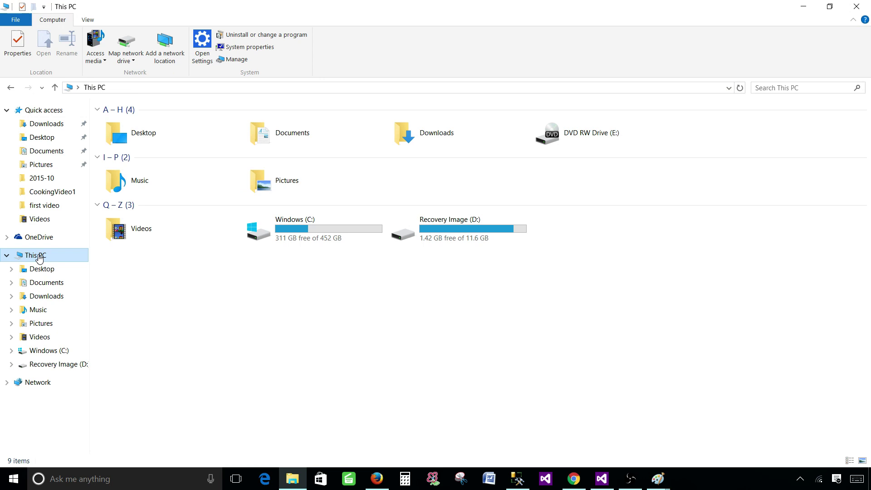
click(299, 250)
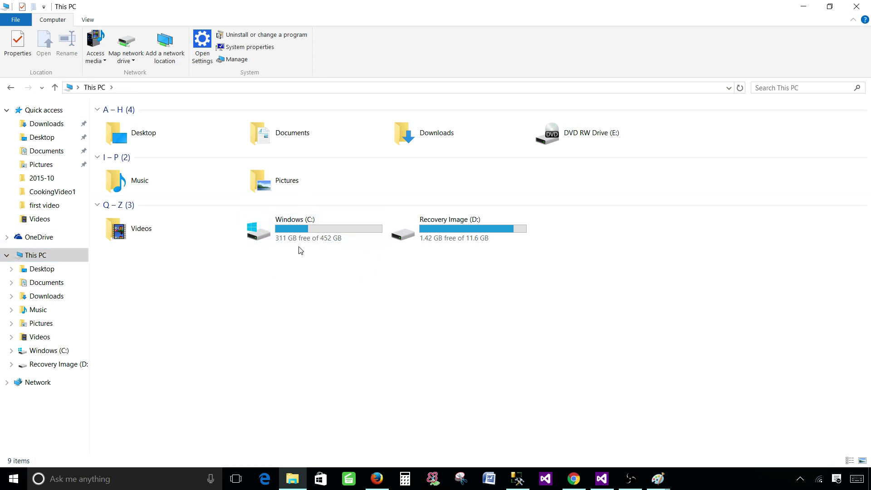
double_click(291, 236)
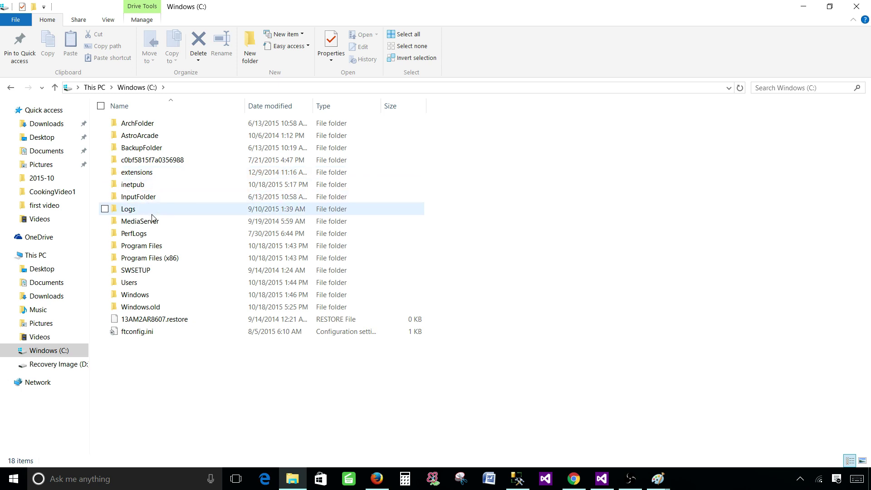
click(150, 248)
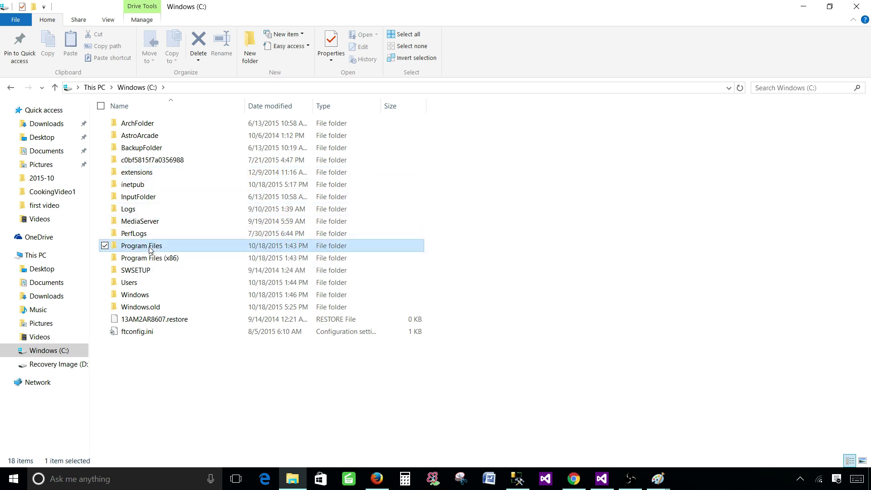
double_click(150, 248)
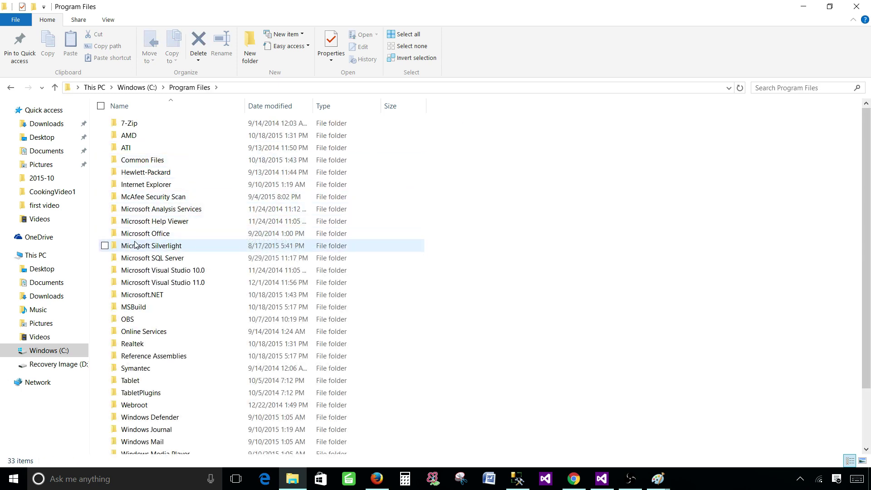
double_click(157, 258)
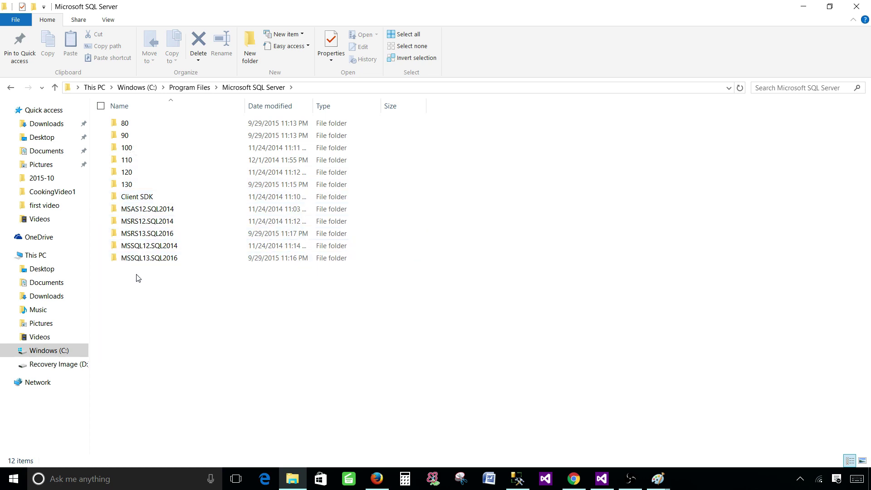
Step: Compare the SQL2014 and SQL2016 instance folders, highlighting the MSRS13.SQL2016 name without renaming it
click(150, 247)
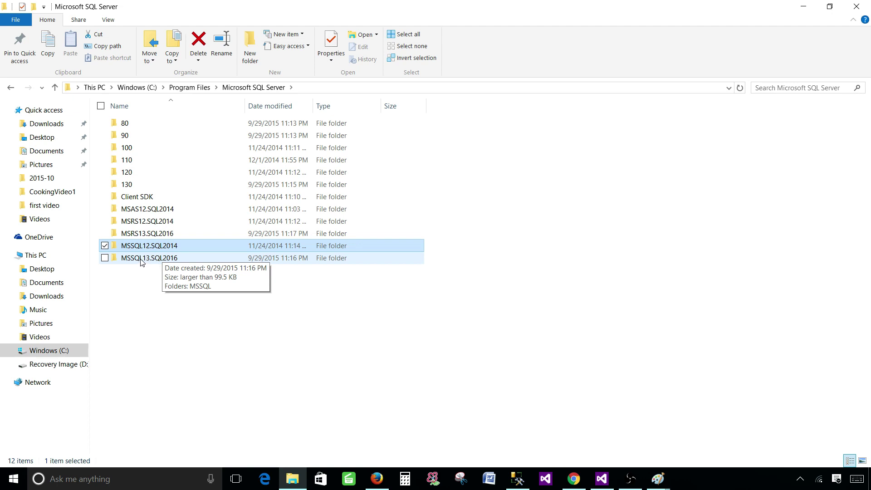
click(142, 259)
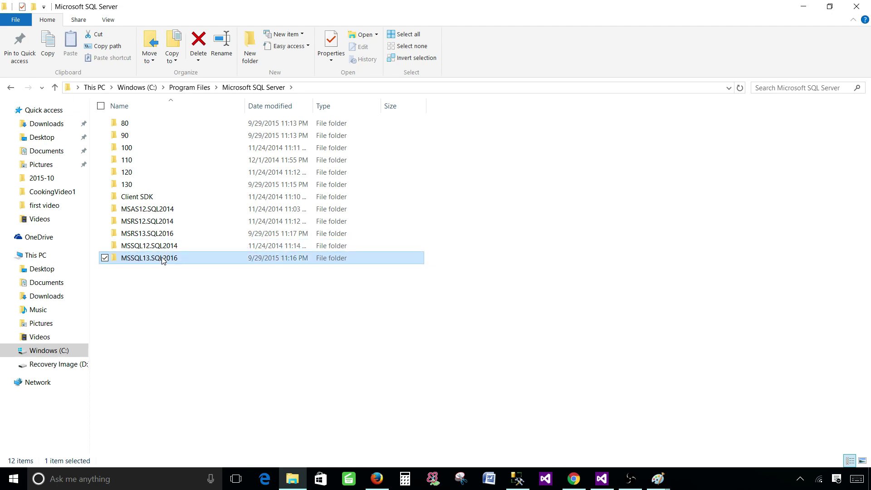
click(132, 225)
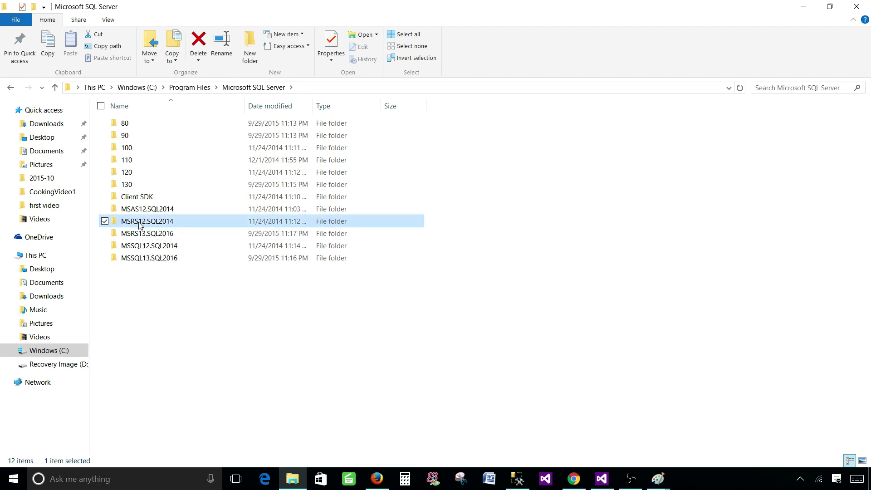
mouse_move(149, 226)
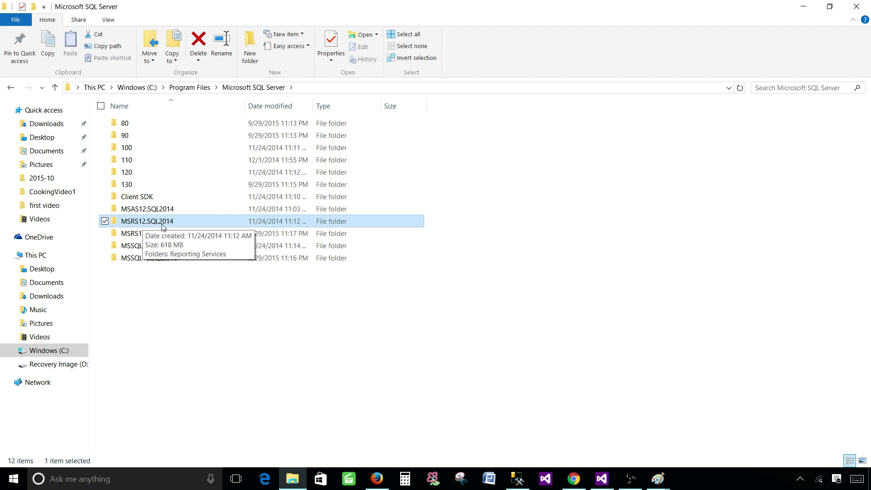
click(143, 235)
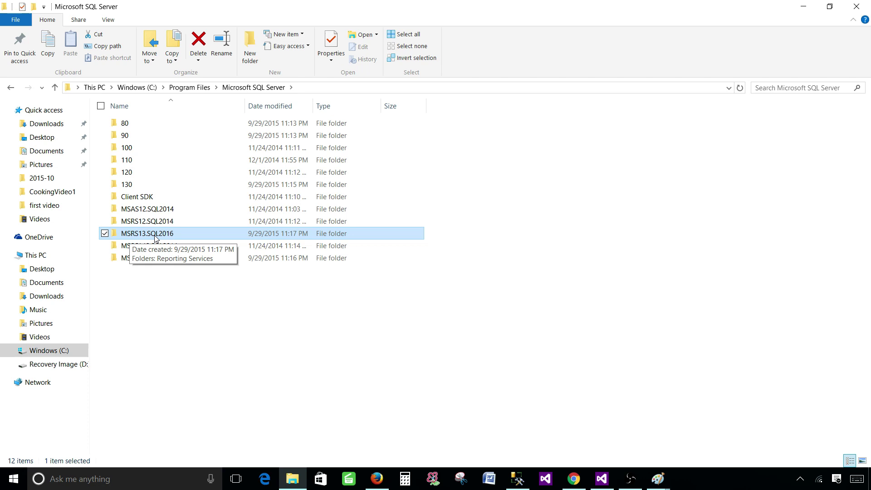
click(153, 234)
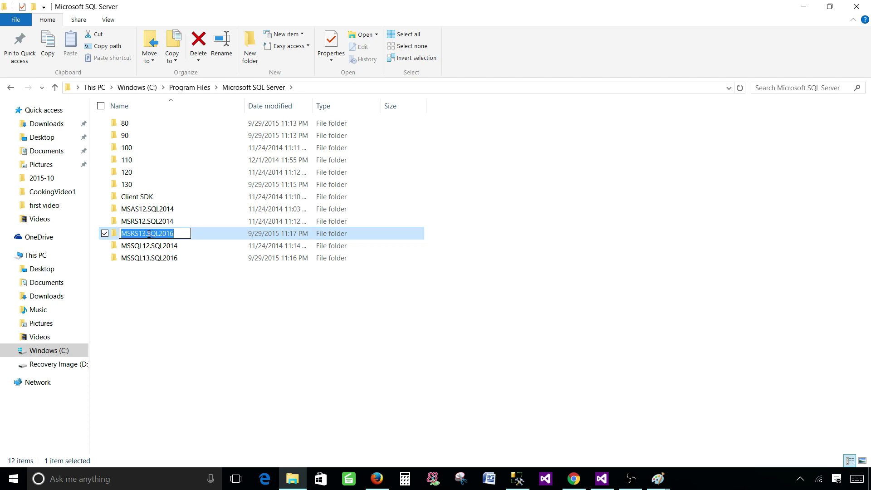
drag(148, 234, 174, 234)
click(140, 234)
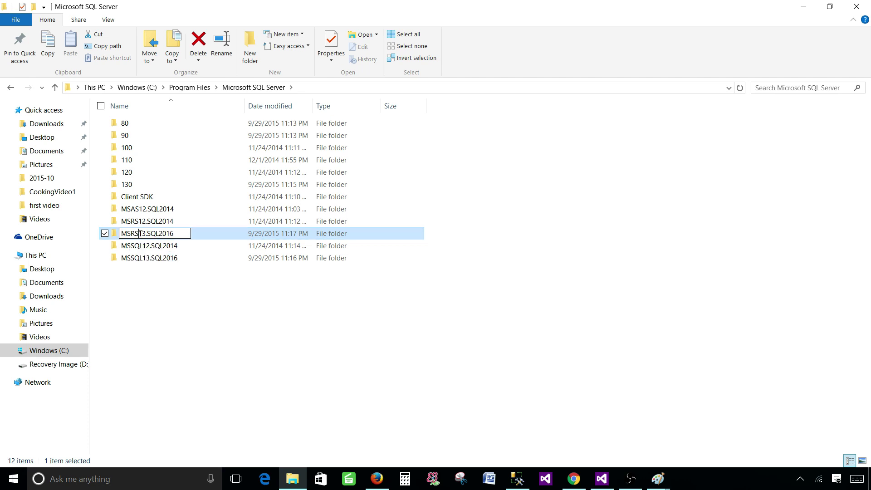
drag(126, 235, 179, 236)
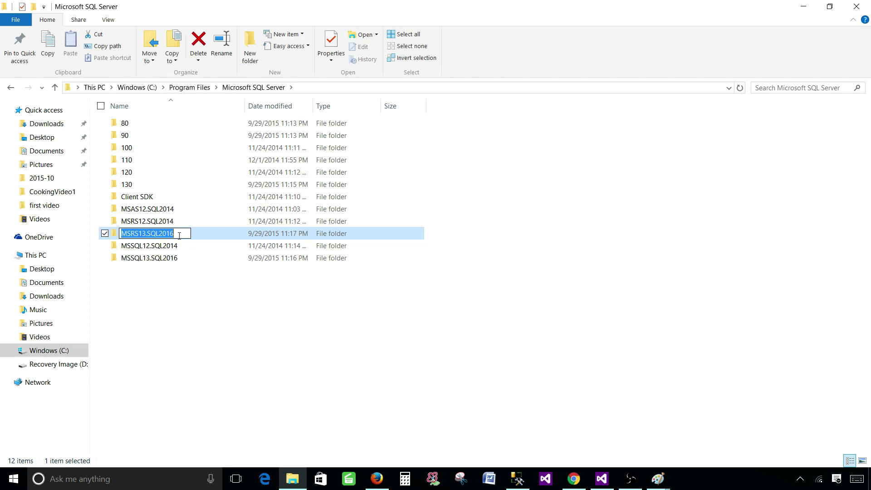
click(146, 234)
click(135, 224)
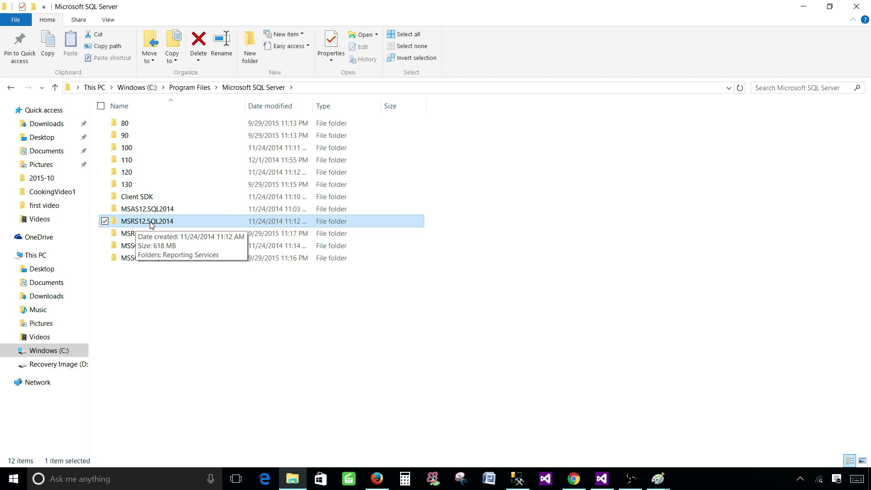
Step: Open MSRS12.SQL2014 > Reporting Services > LogFiles and sort the logs newest first by Date modified
double_click(151, 223)
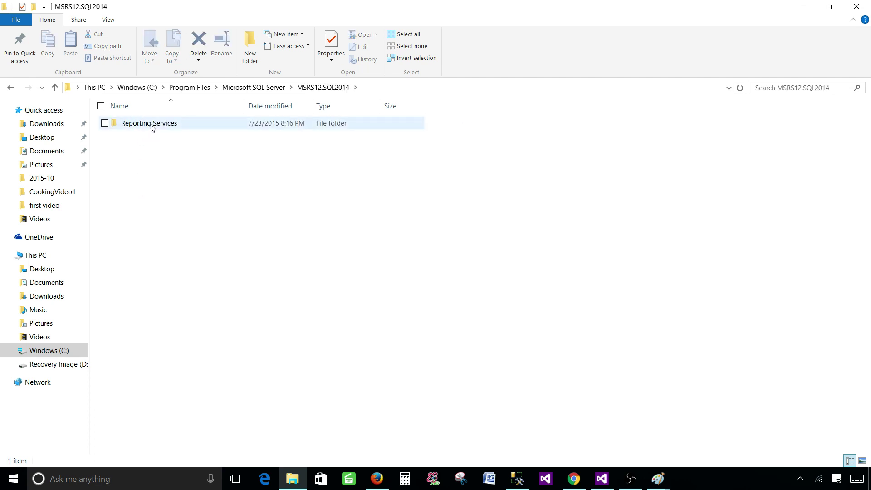
double_click(152, 127)
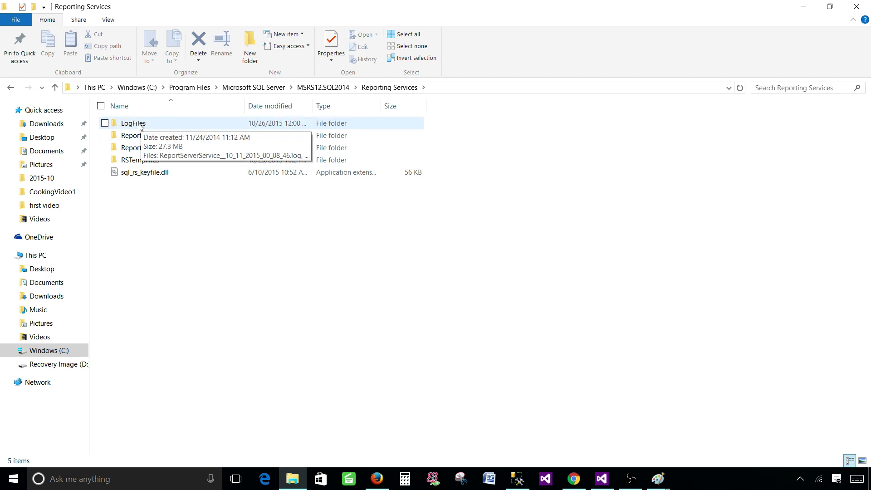
double_click(140, 127)
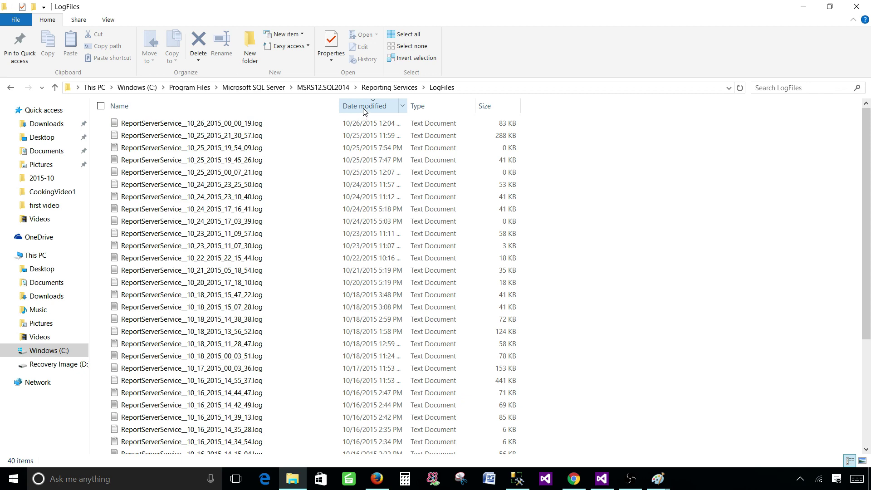
click(378, 107)
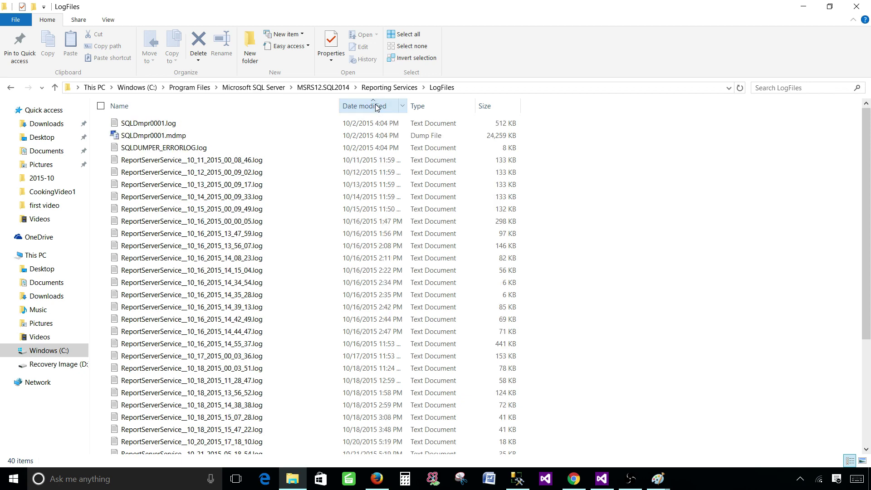
click(374, 107)
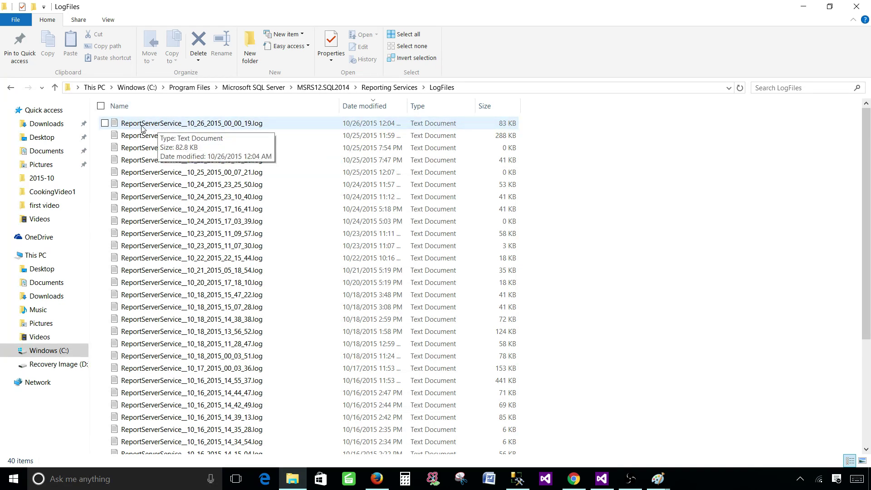
Step: Open ReportServerService_10_26_2015_00_00_19.log in Notepad, scroll through its entries, then return to the top
double_click(157, 123)
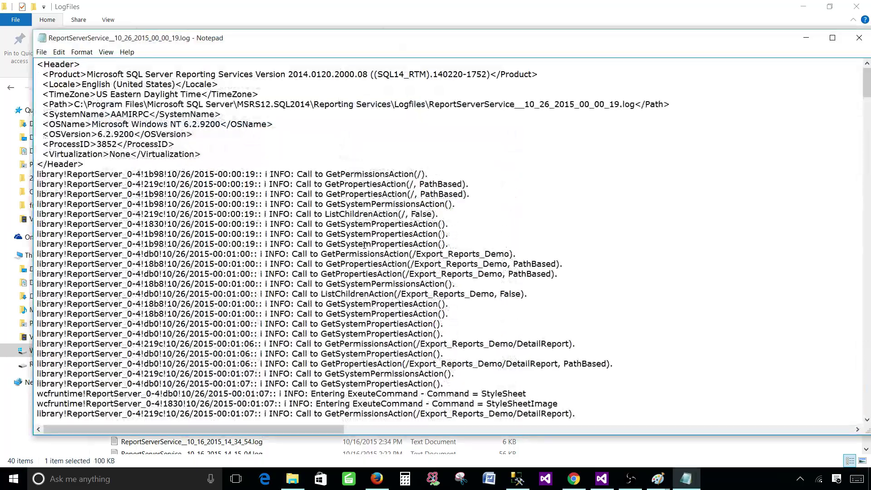
scroll(364, 245, down, 13)
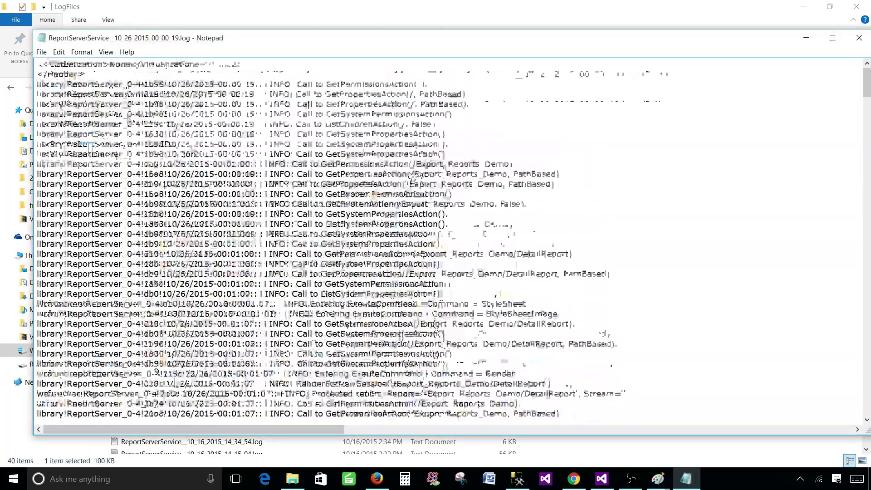
scroll(351, 221, down, 20)
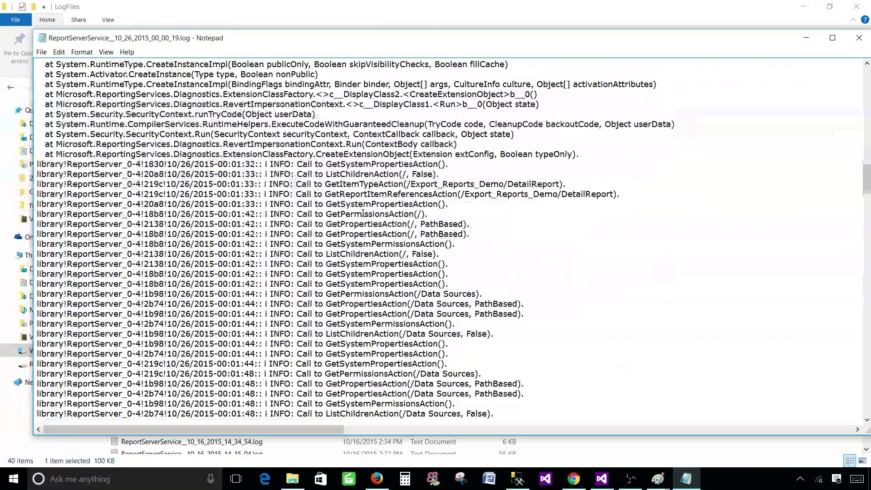
scroll(740, 207, down, 6)
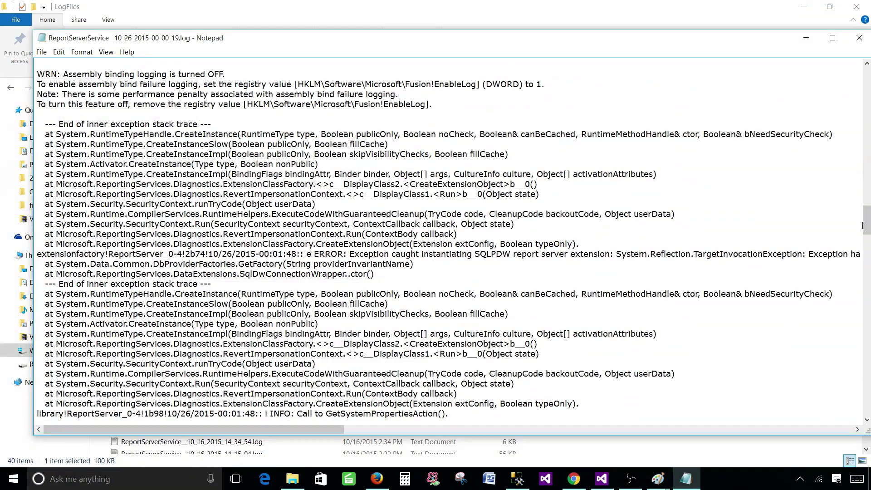
drag(863, 226, 864, 87)
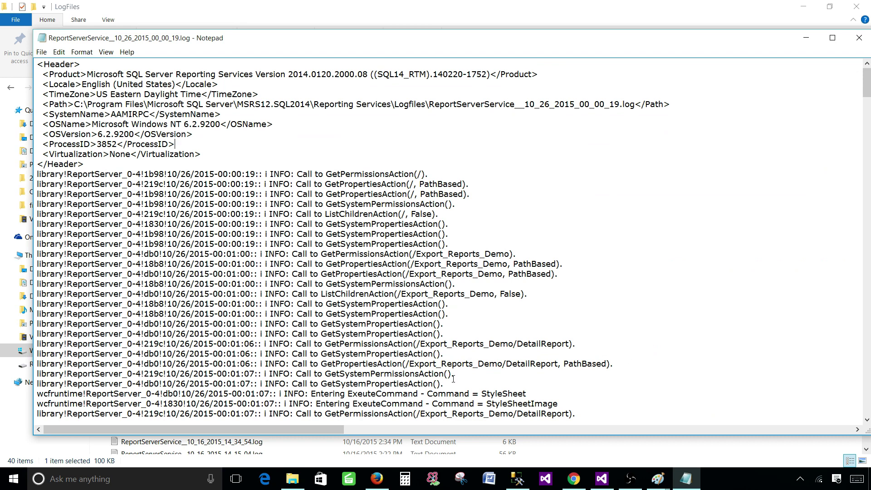
Step: Copy the text dataset 'DataSet1' from the DetailReport error page and return to the Notepad log
click(565, 477)
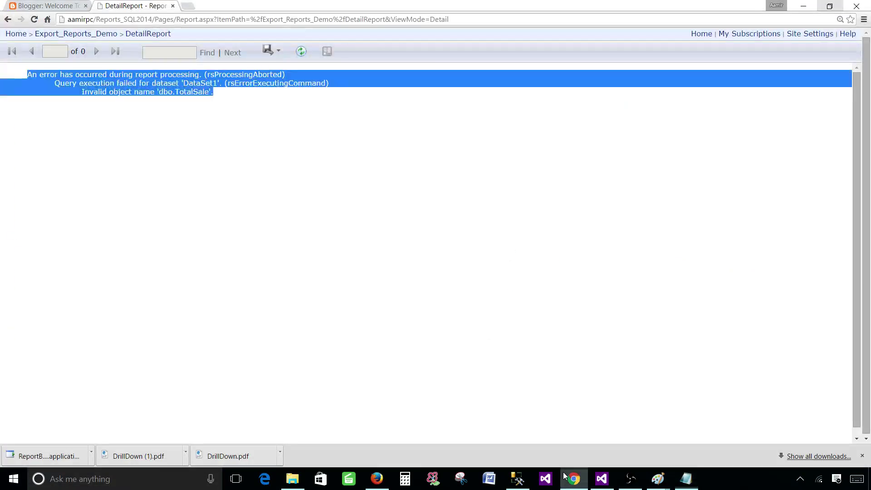
click(192, 159)
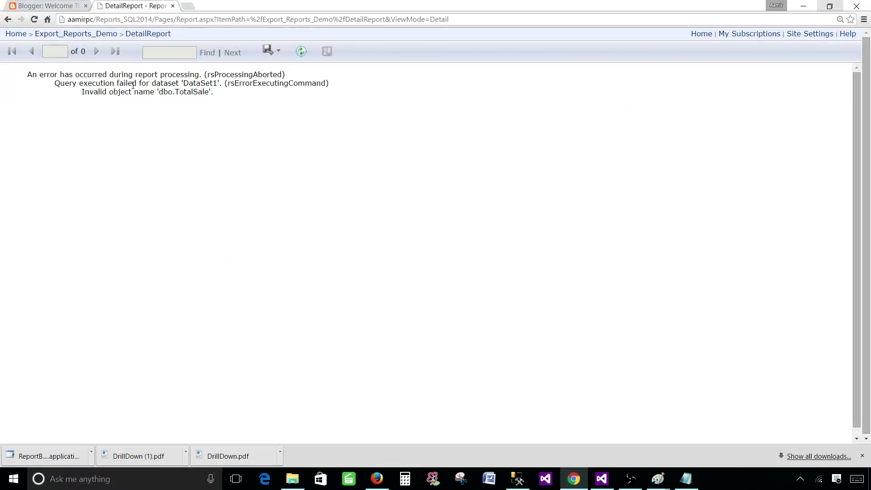
drag(153, 84, 220, 83)
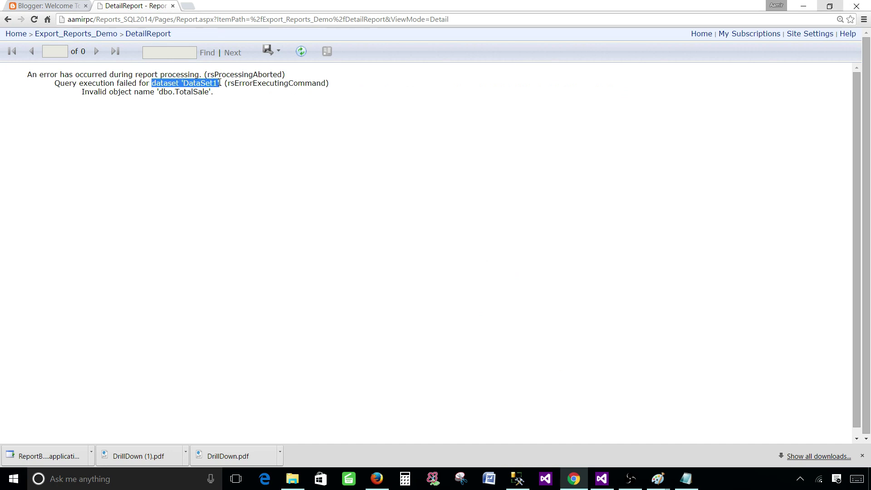
right_click(192, 83)
click(215, 91)
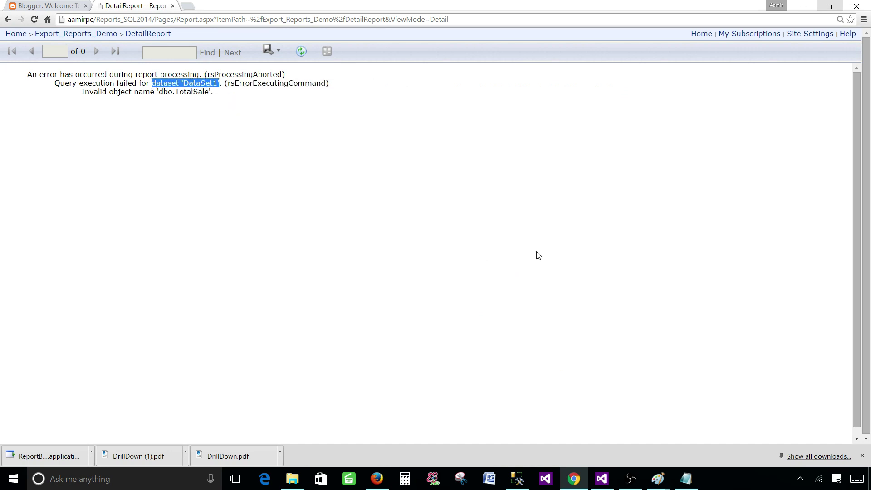
click(687, 479)
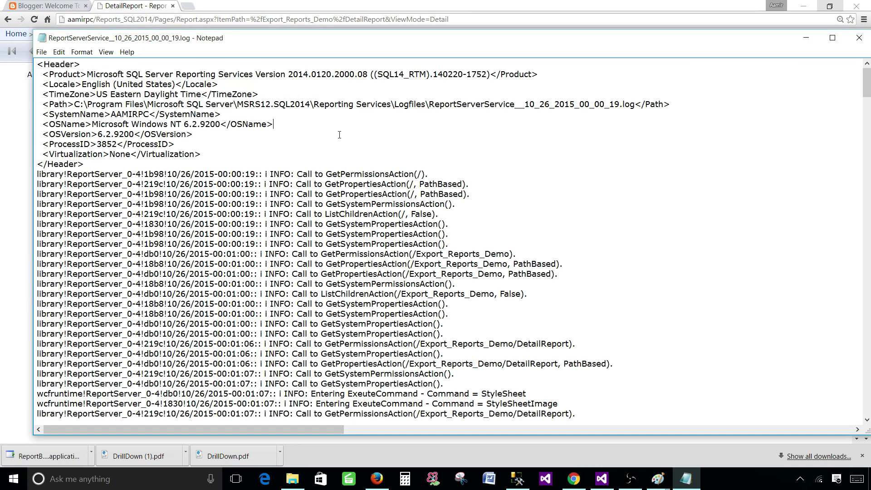
Step: Search the log for the pasted dataset 'DataSet1' text to jump to its matching entry
key(ctrl+f)
key(ctrl+v)
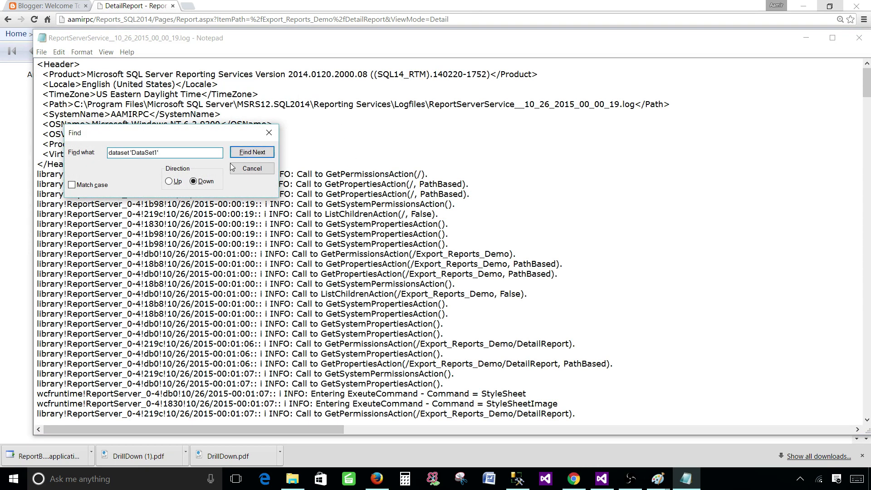
click(252, 152)
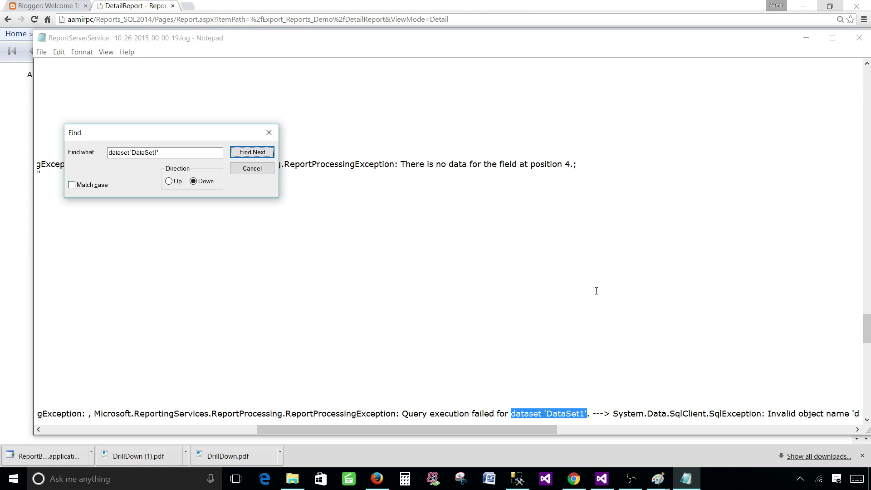
scroll(599, 299, down, 3)
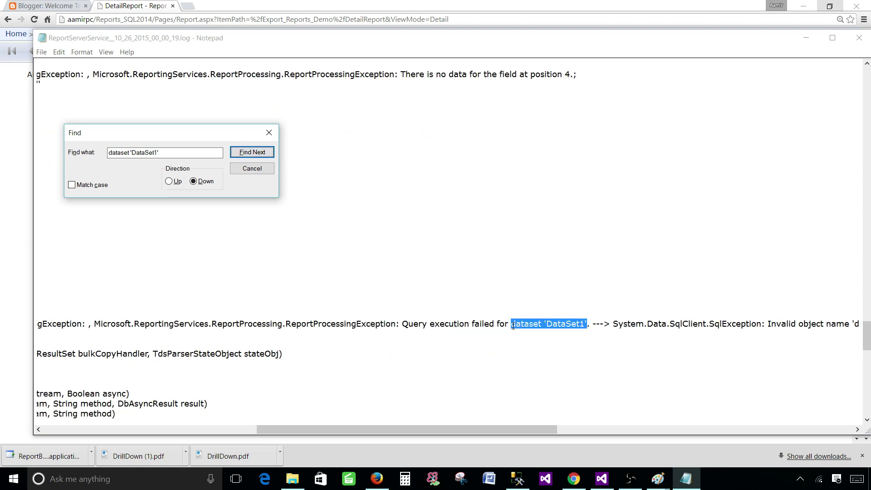
click(269, 133)
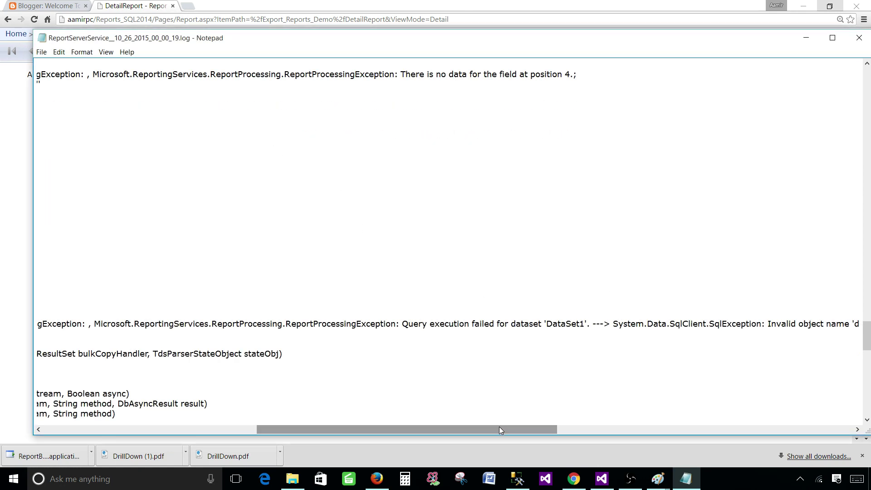
Step: Scroll right and select the full ERROR line reporting Invalid object name 'dbo.TotalSale'
drag(499, 429, 534, 429)
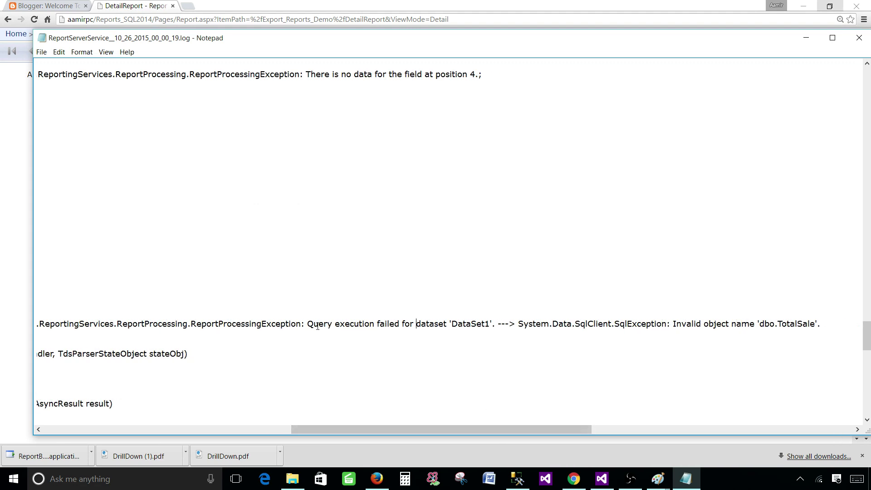
drag(306, 323, 732, 335)
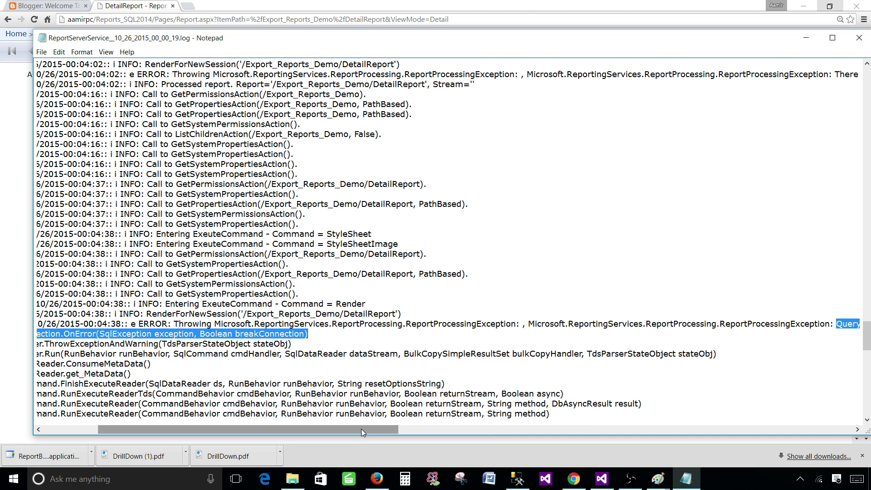
drag(361, 429, 597, 422)
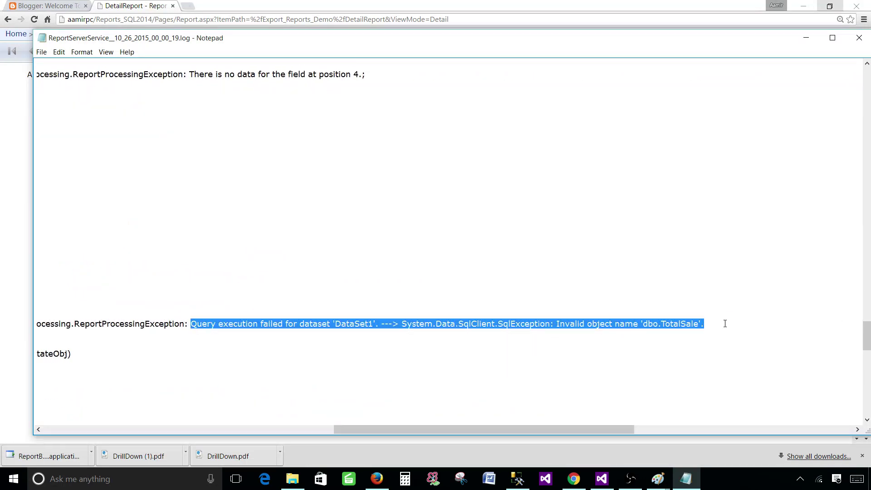
drag(727, 323, 310, 314)
Step: Highlight the Invalid object name 'dbo.TotalSale' line on the DetailReport error page
click(574, 478)
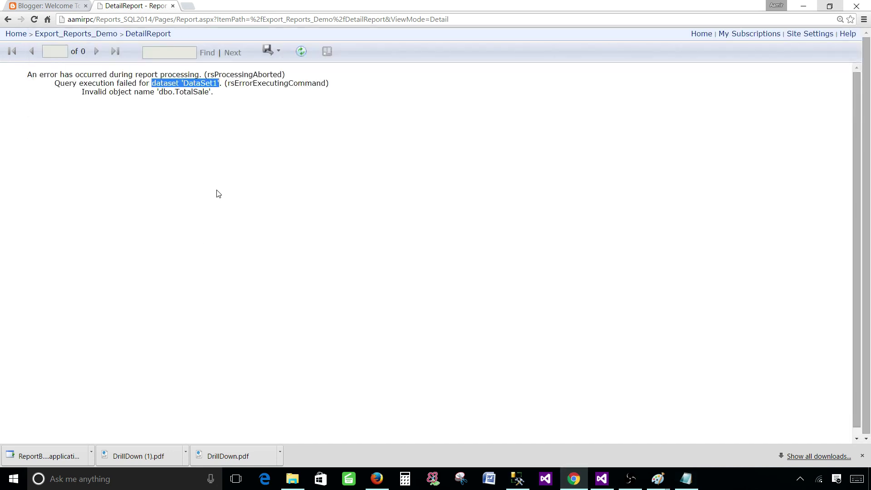
click(192, 118)
drag(82, 90, 231, 97)
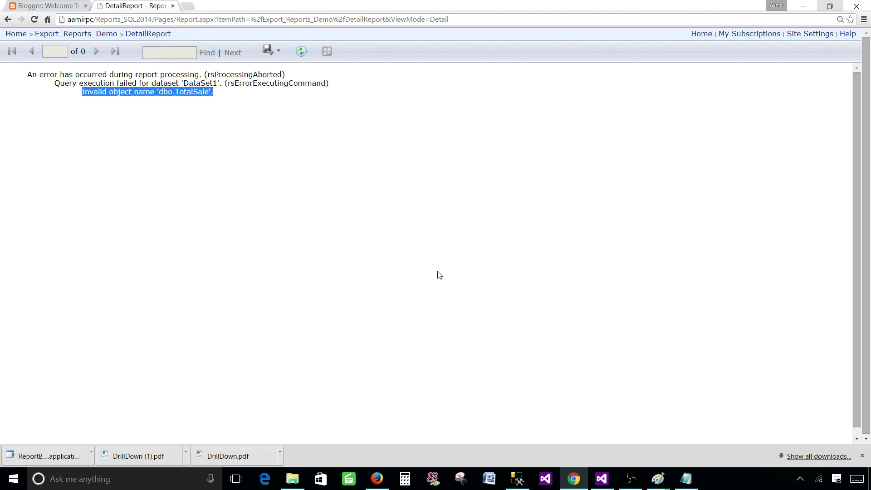
Step: Return to the MSRS12.SQL2014 LogFiles folder in File Explorer with no log selected
click(162, 108)
click(292, 480)
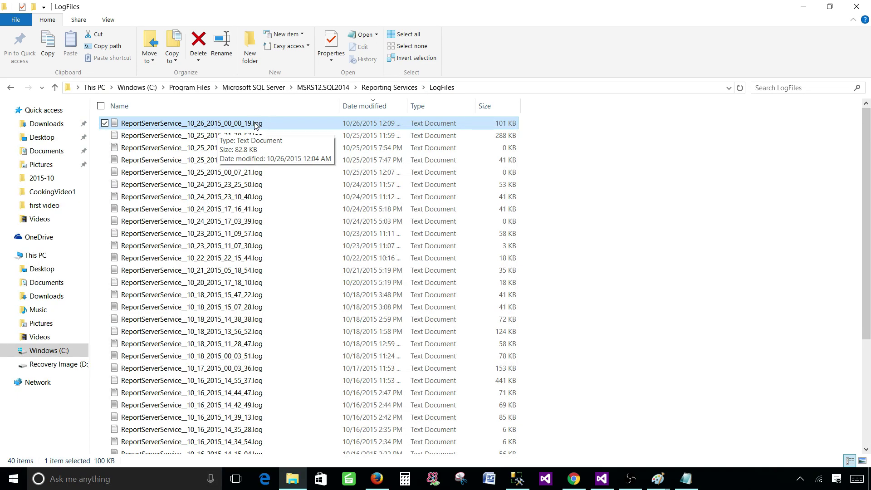
click(665, 220)
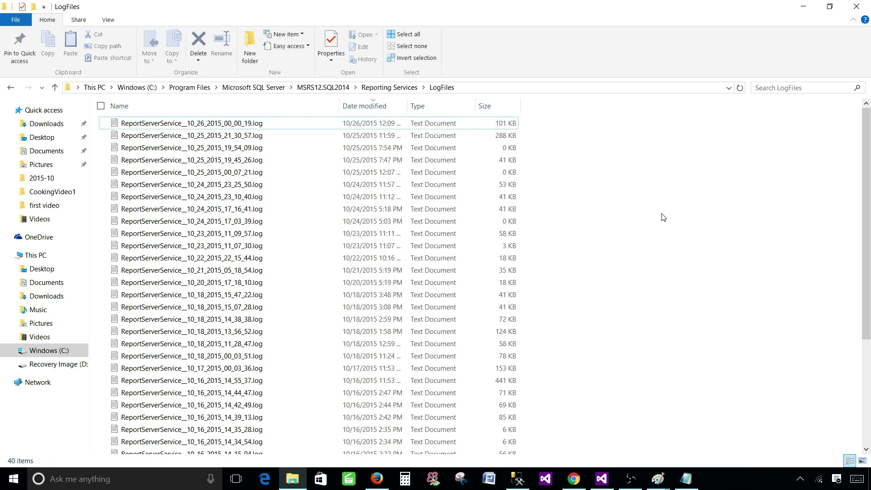